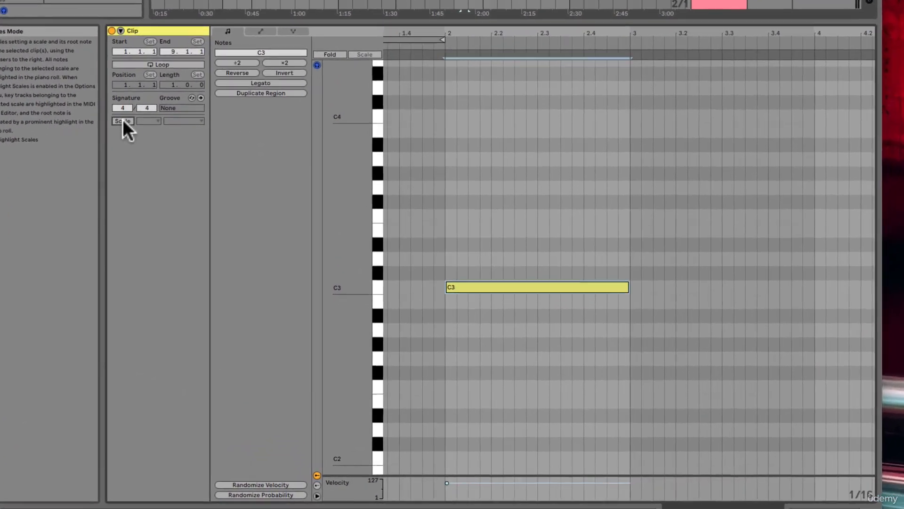
Turn on scale highlighting for the clip and set its scale to C Phrygian
left_click(150, 154)
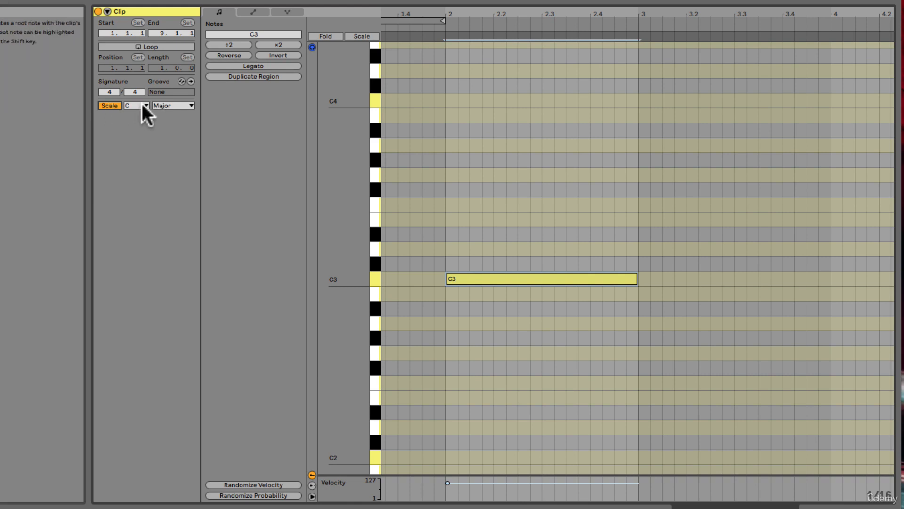
left_click(163, 105)
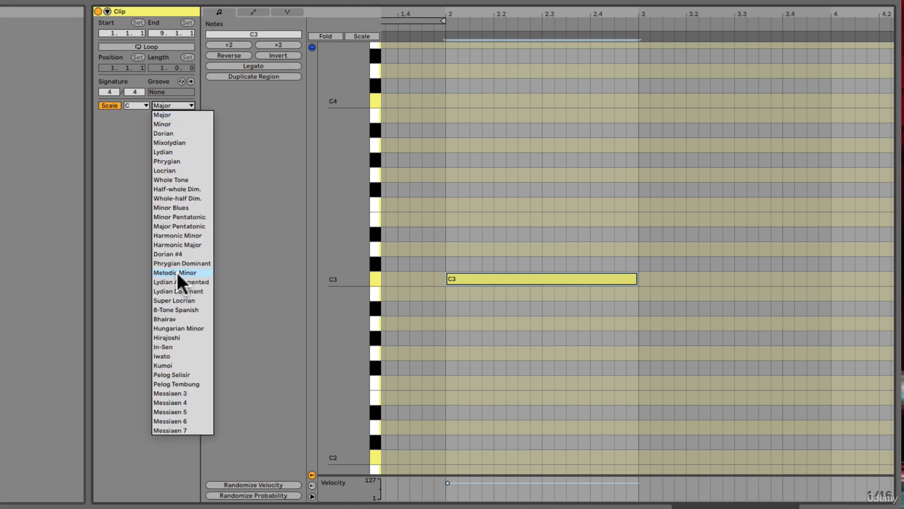
left_click(118, 203)
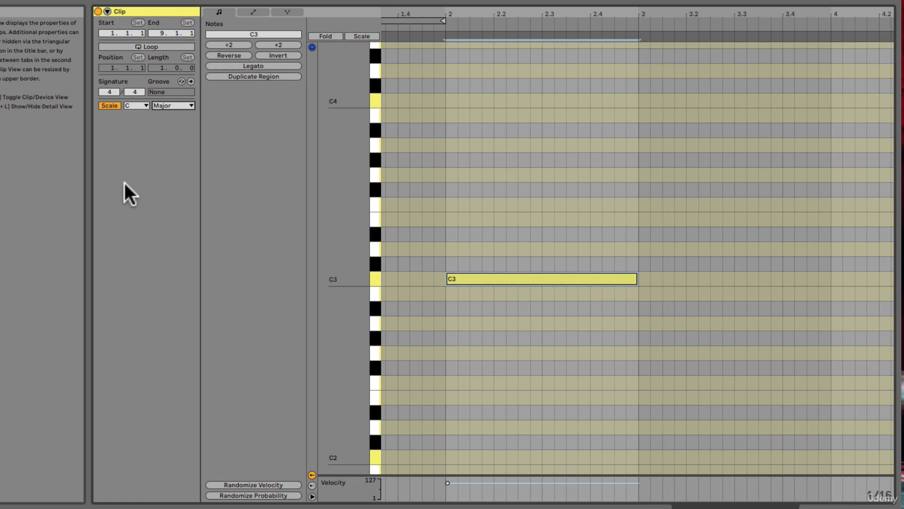
left_click(179, 106)
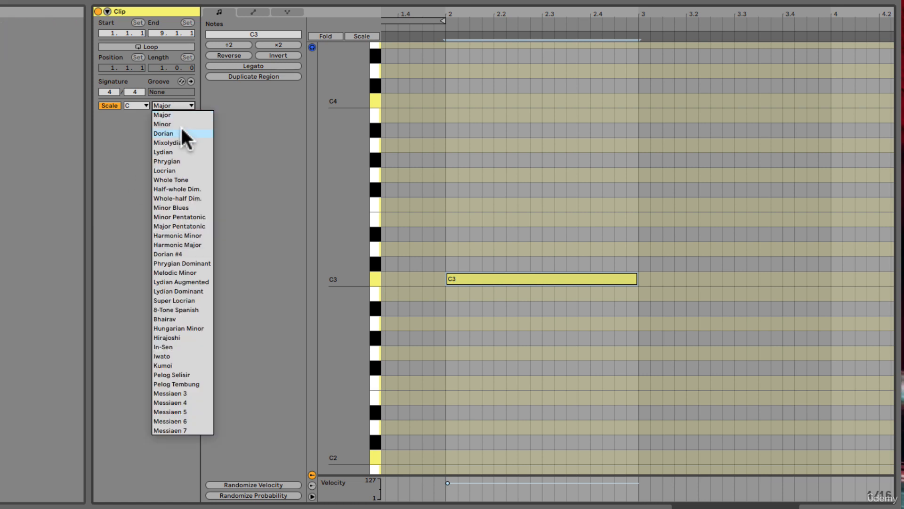
left_click(182, 160)
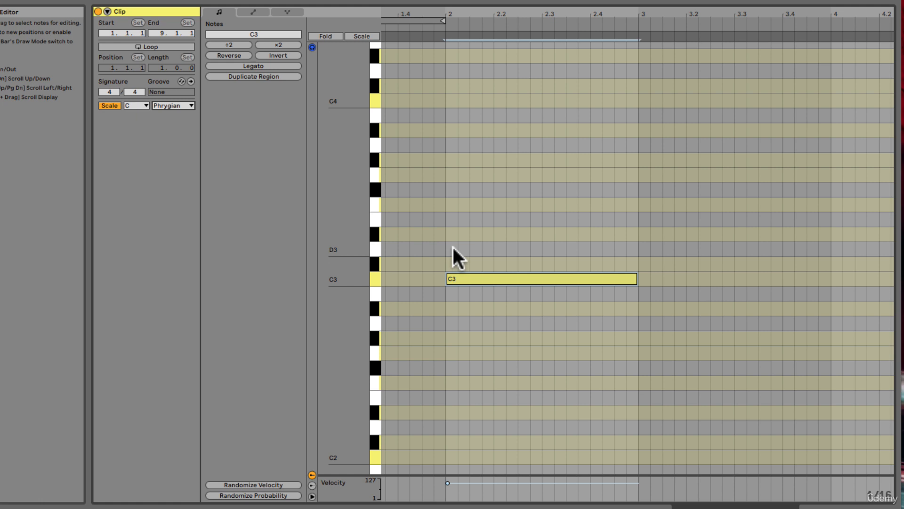
Shorten the C3 note to one beat, build a rising C Phrygian scale up to C4 from bar 2, and play it
mouse_move(458, 278)
left_mouse_down()
mouse_move(466, 269)
mouse_move(457, 250)
mouse_move(460, 279)
left_mouse_up()
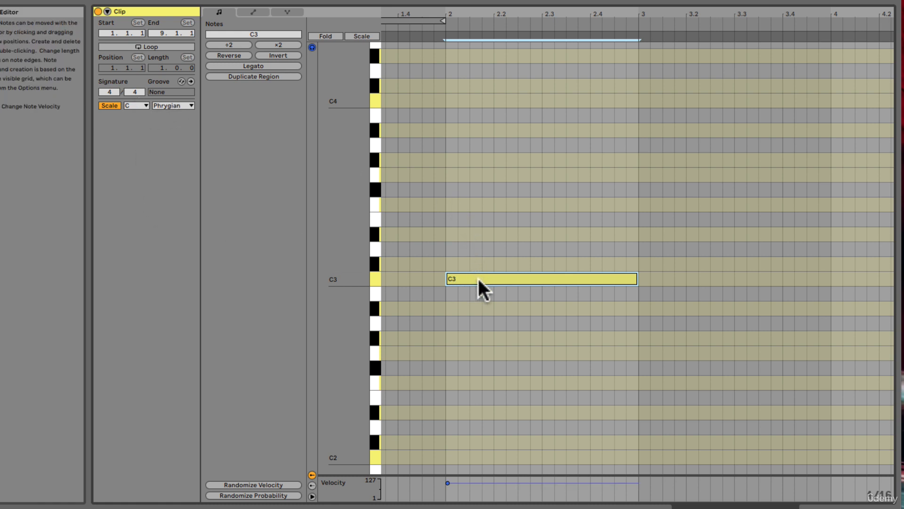
left_click_drag(637, 278, 798, 102)
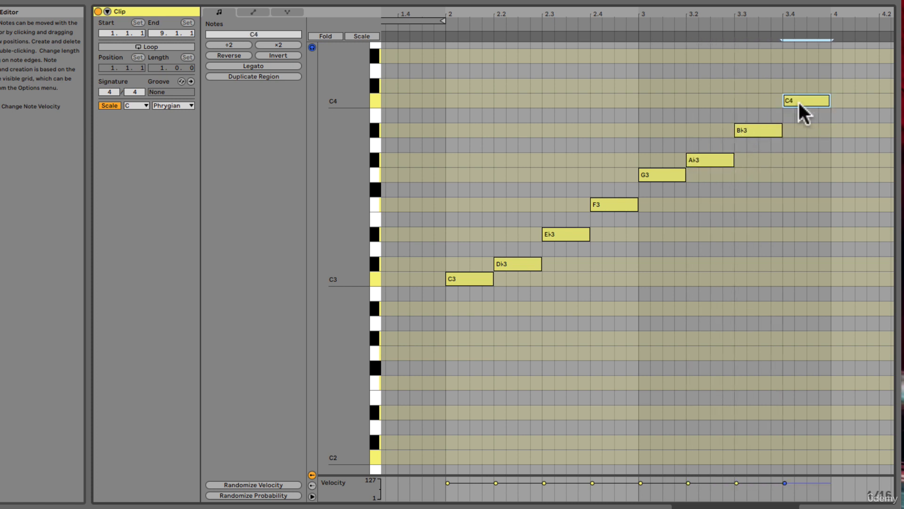
left_click(456, 274)
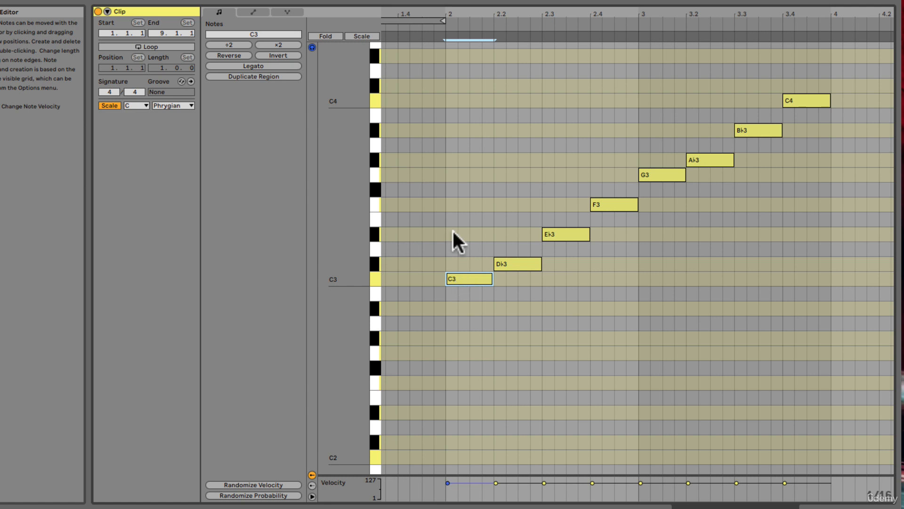
key("space")
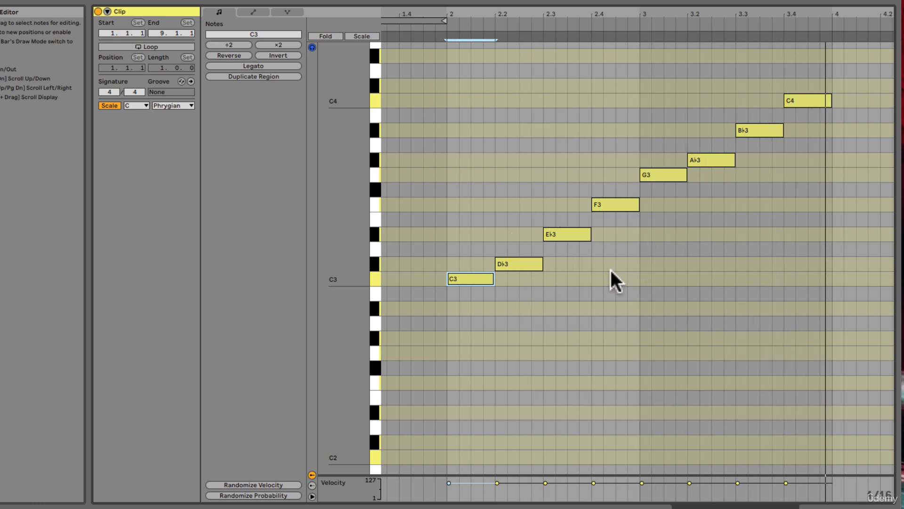
scroll(608, 259, "right", 1)
scroll(608, 258, "up", 1)
scroll(608, 258, "down", 1)
scroll(608, 258, "left", 1)
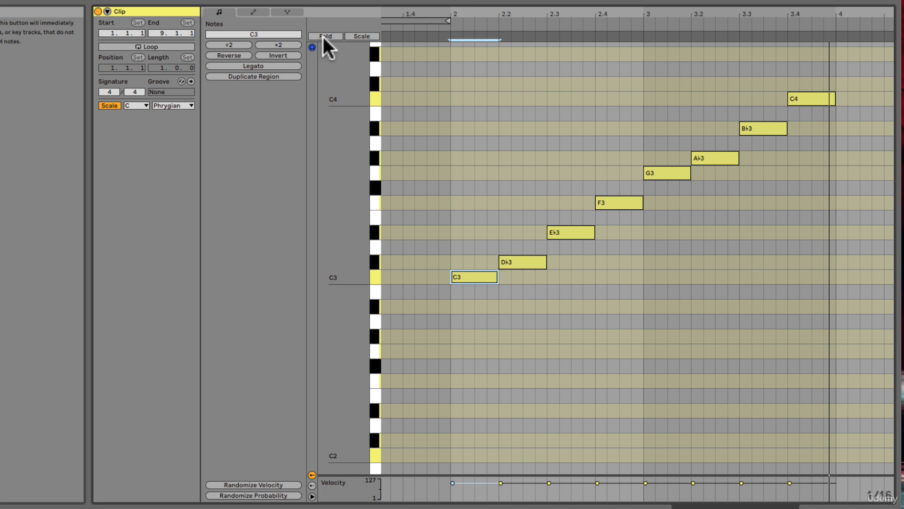
scroll(490, 99, "up", 2)
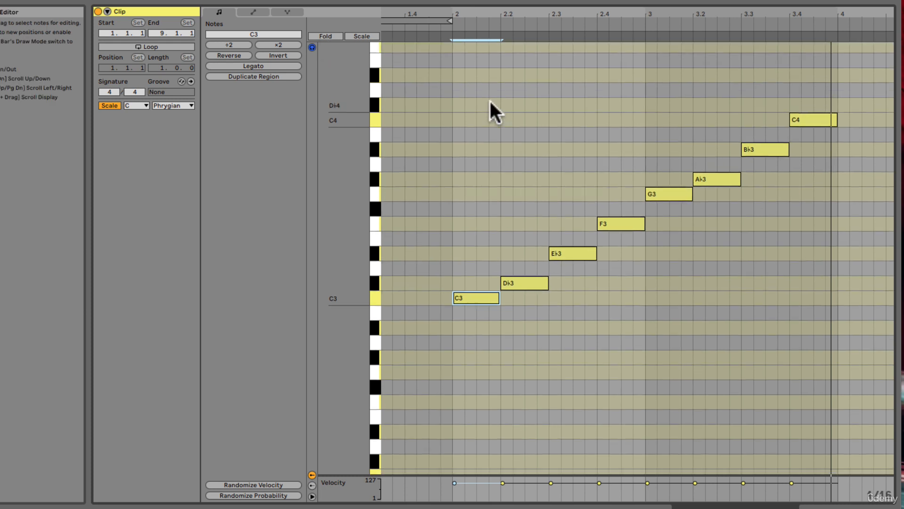
scroll(490, 99, "down", 1)
scroll(652, 142, "right", 2)
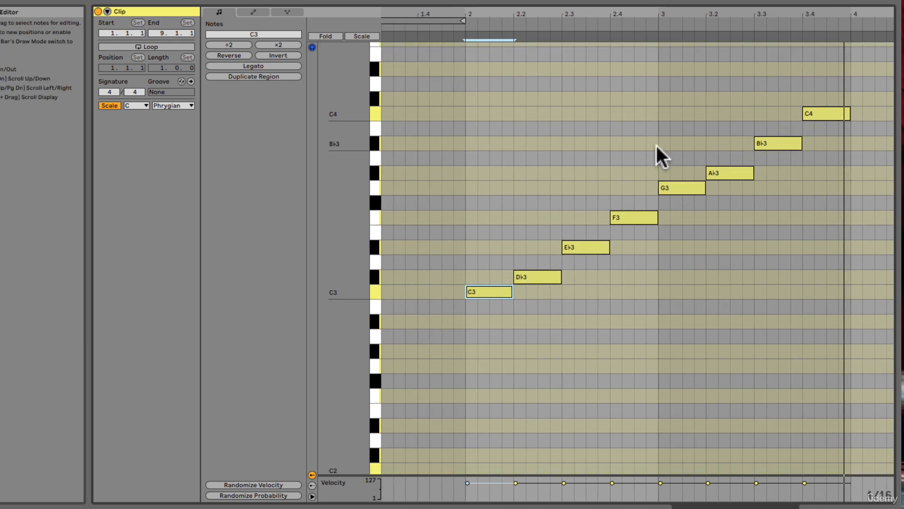
scroll(657, 146, "left", 1)
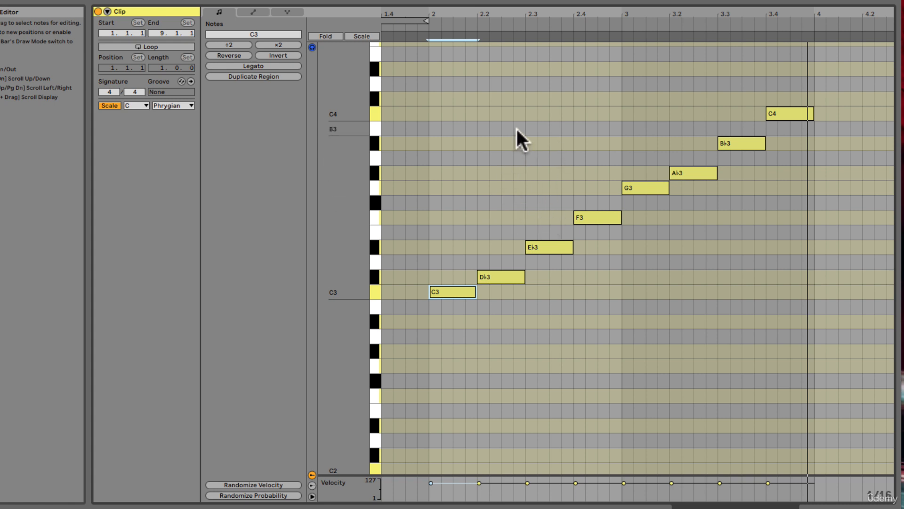
Transpose the E♭3, F3 and G3 notes down one semitone to D3, E3 and F#3
left_click_drag(518, 134, 647, 265)
key("Down")
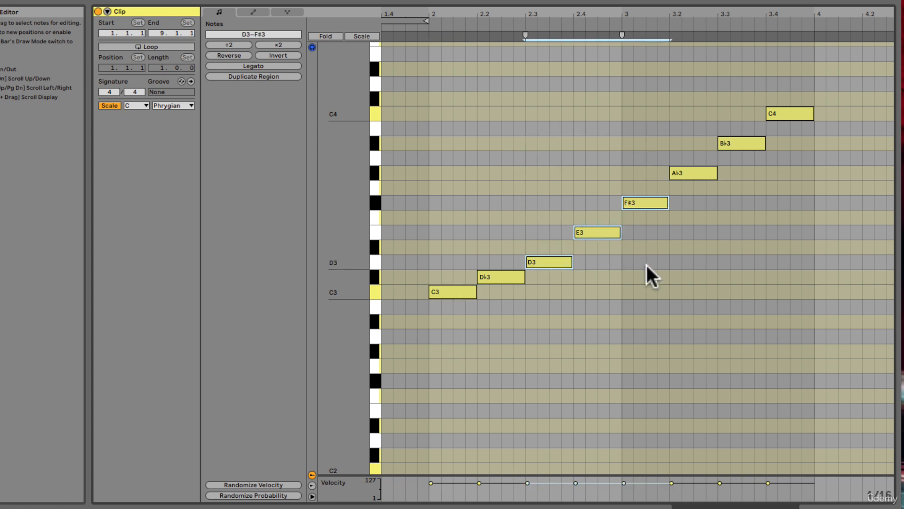
left_click(652, 268)
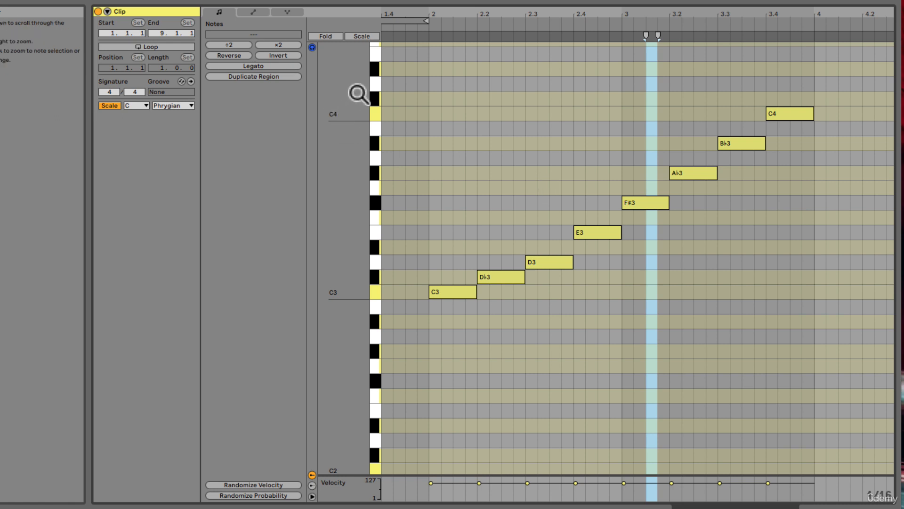
Fold the note editor to only the pitches used in the clip, examine the notes, and unfold it
left_click(486, 116)
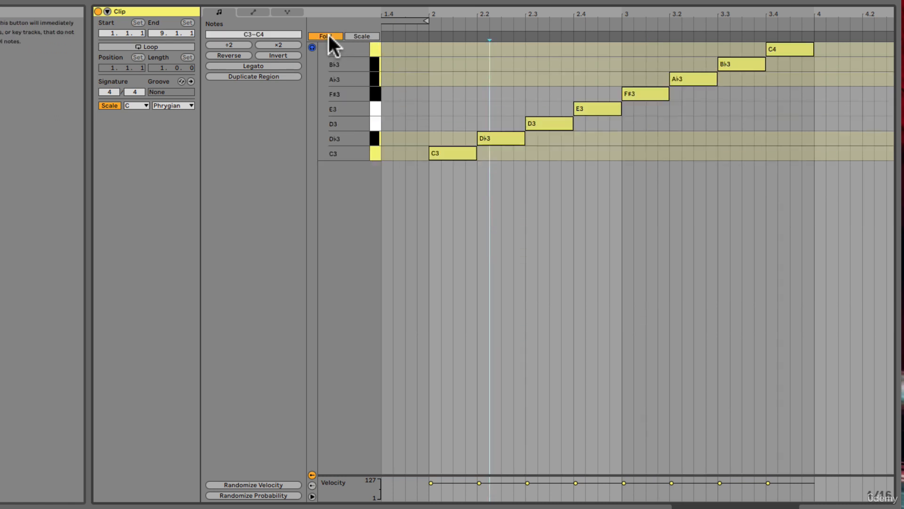
left_click(329, 36)
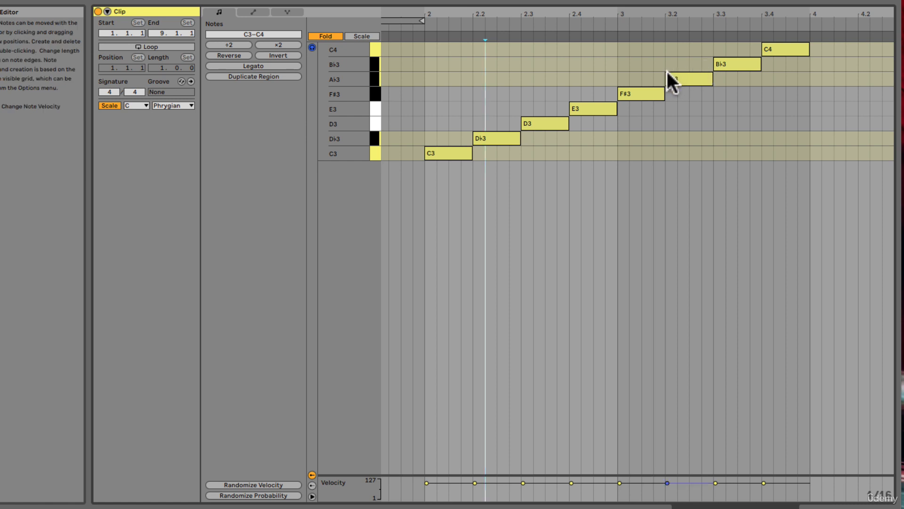
left_click(325, 36)
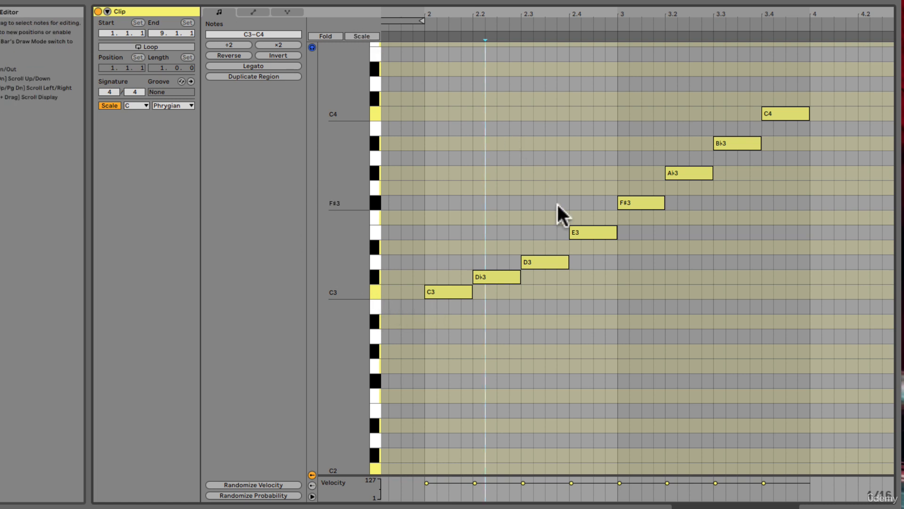
Delete every note in the clip except the C3 at bar 2
left_click_drag(528, 72, 852, 324)
key("Delete")
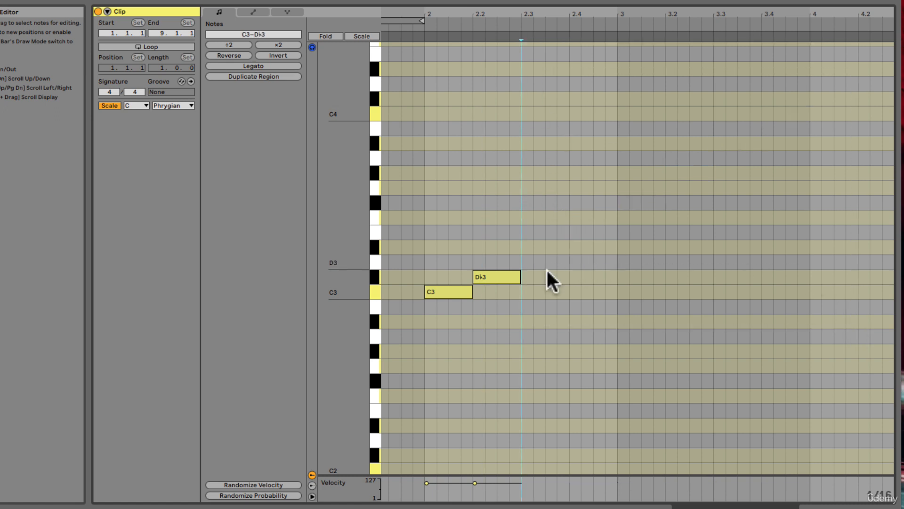
double_click(500, 273)
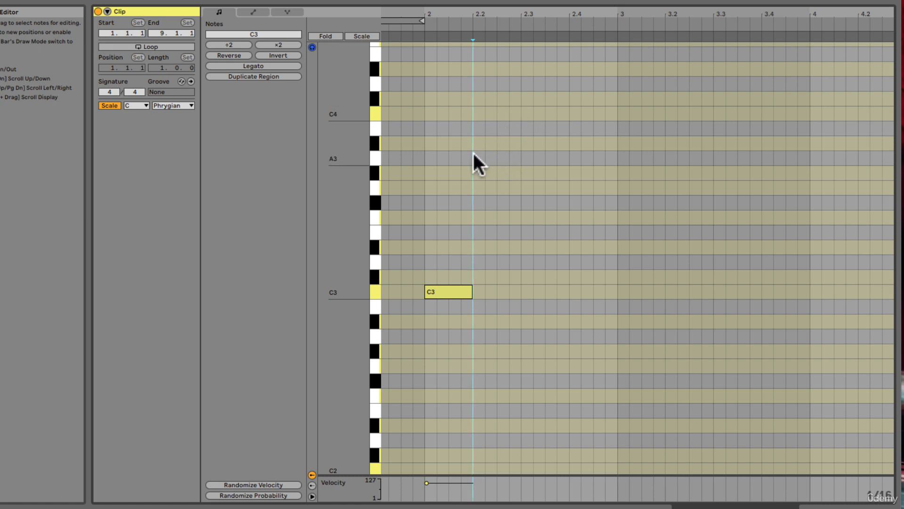
With only in-scale key tracks shown, copy the C3 note into a pattern between F2 and B♭3, and play it from bar 2
left_click(365, 37)
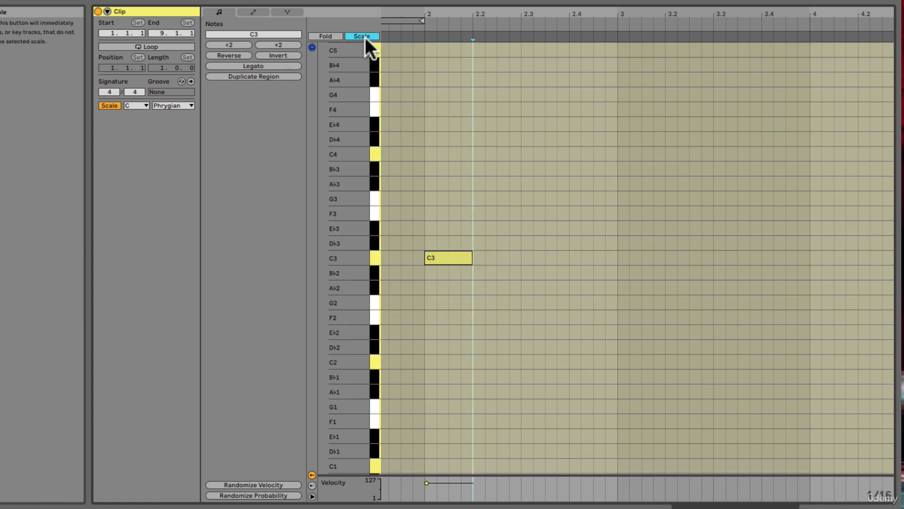
left_click(439, 254)
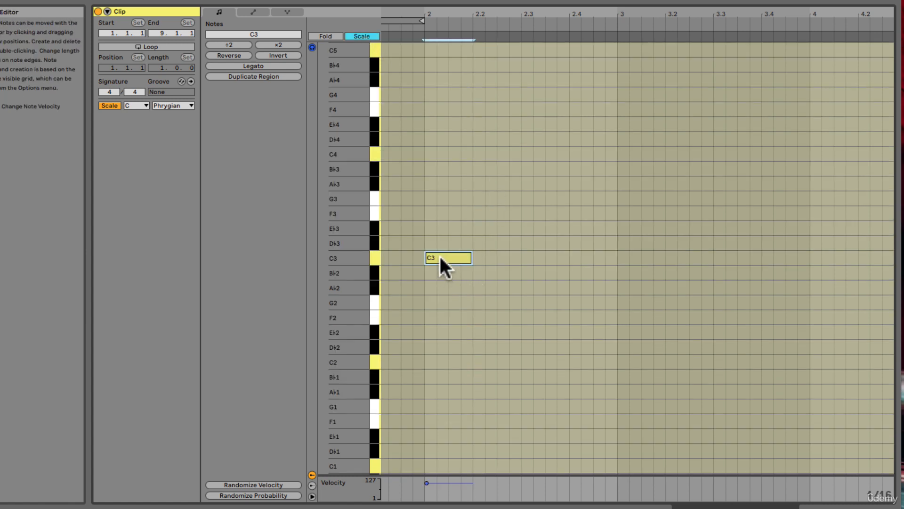
left_click_drag(440, 256, 470, 302)
left_click_drag(469, 298, 540, 200)
left_click_drag(518, 162, 733, 289)
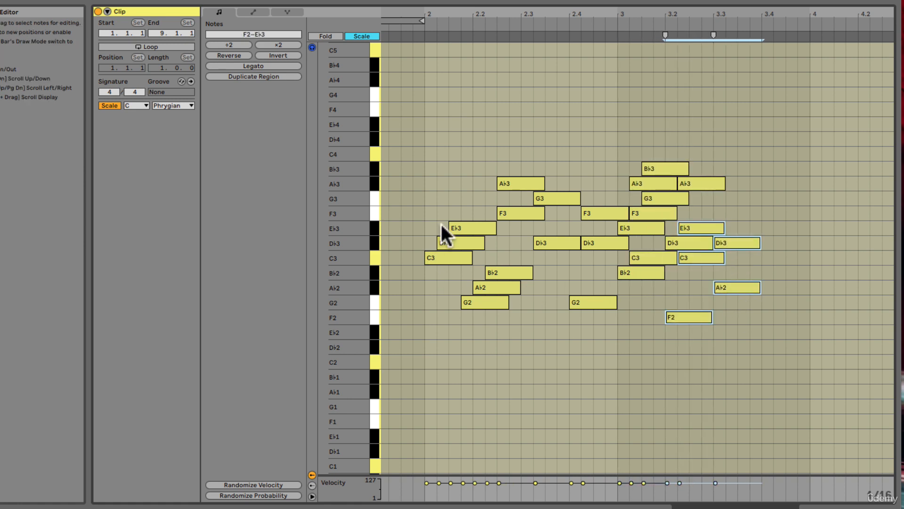
left_click(430, 201)
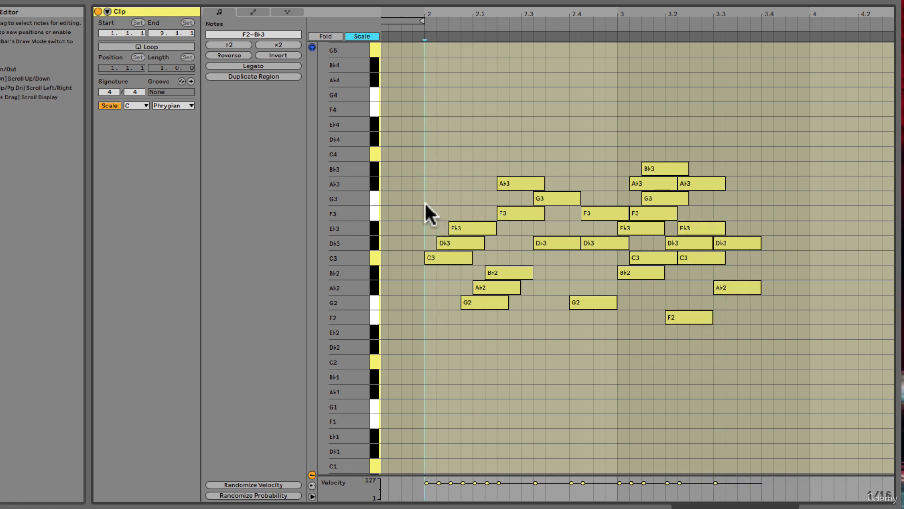
key("space")
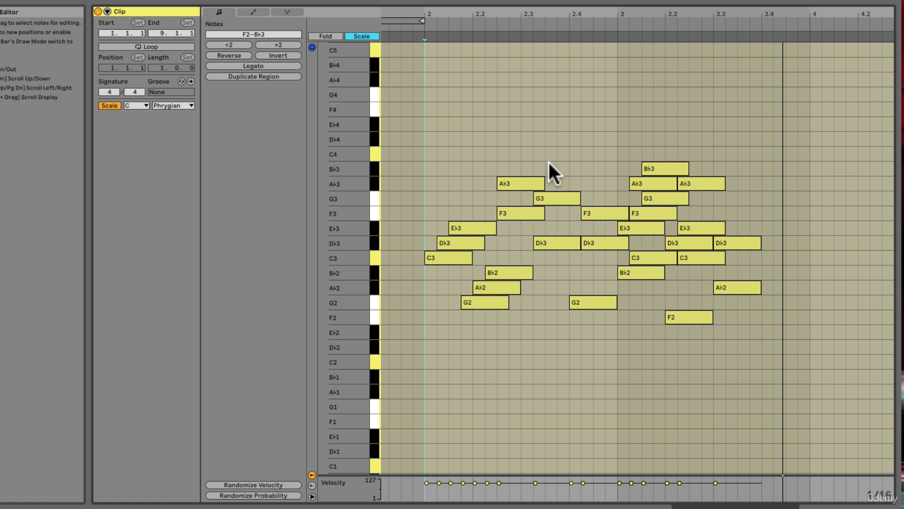
Change the clip's scale to Minor and show all key tracks to inspect the out-of-scale C#3 notes
left_click(174, 105)
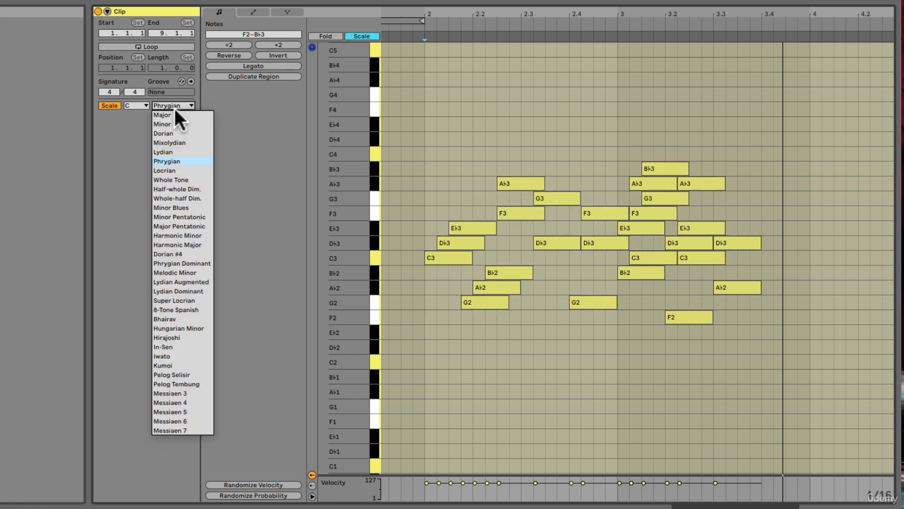
left_click(173, 124)
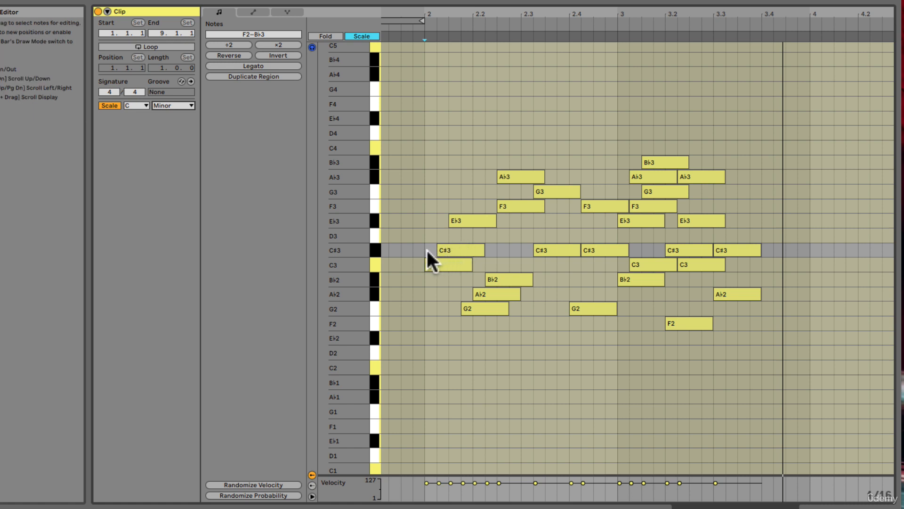
left_click_drag(422, 247, 763, 244)
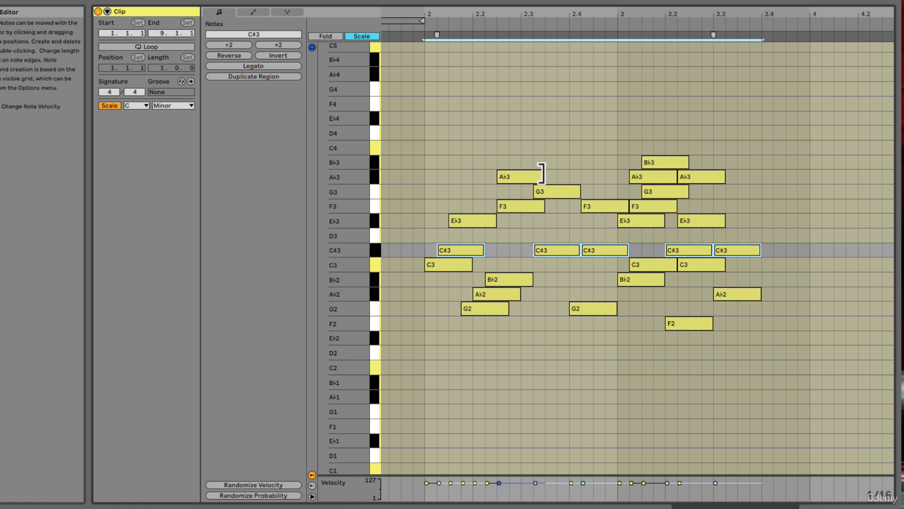
left_click(370, 36)
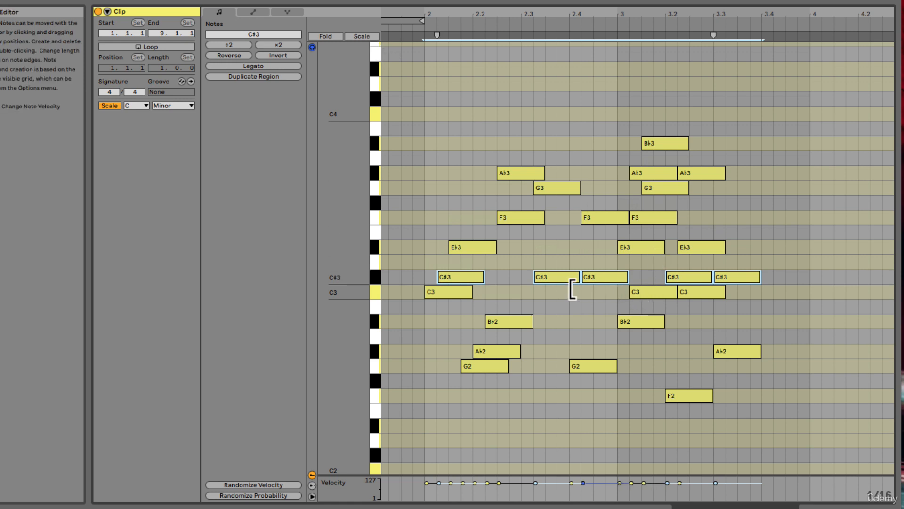
left_click(540, 322)
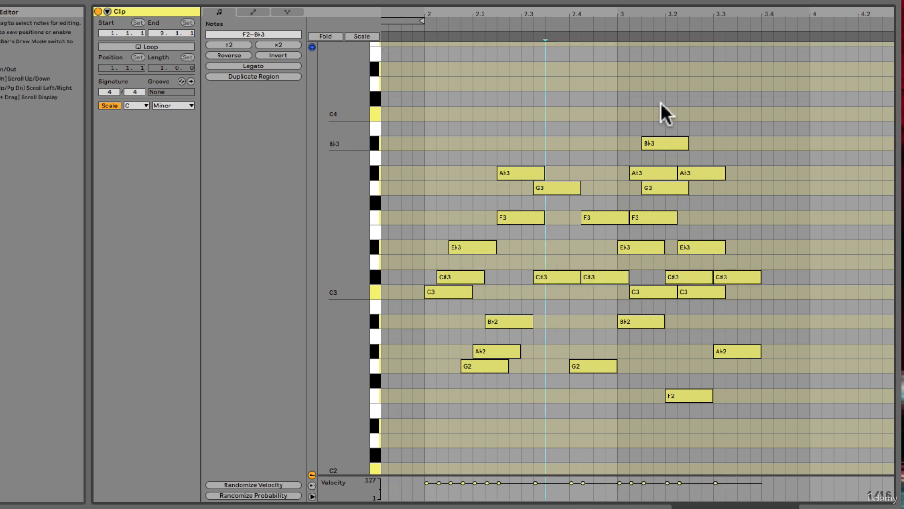